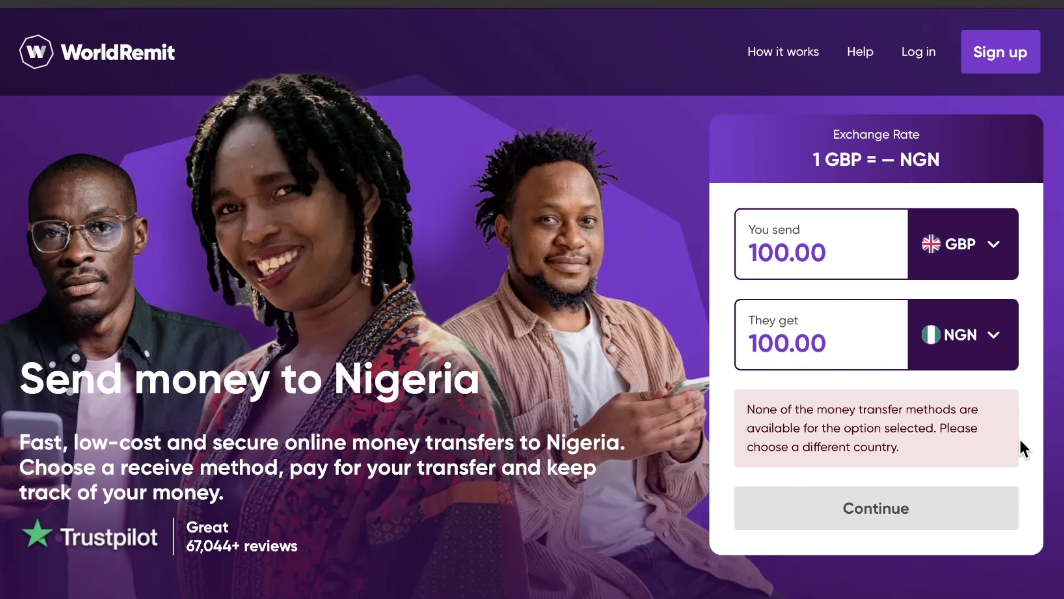
Scroll the WorldRemit home page and open the free account sign-up form.
scroll(1021, 439, down, 15)
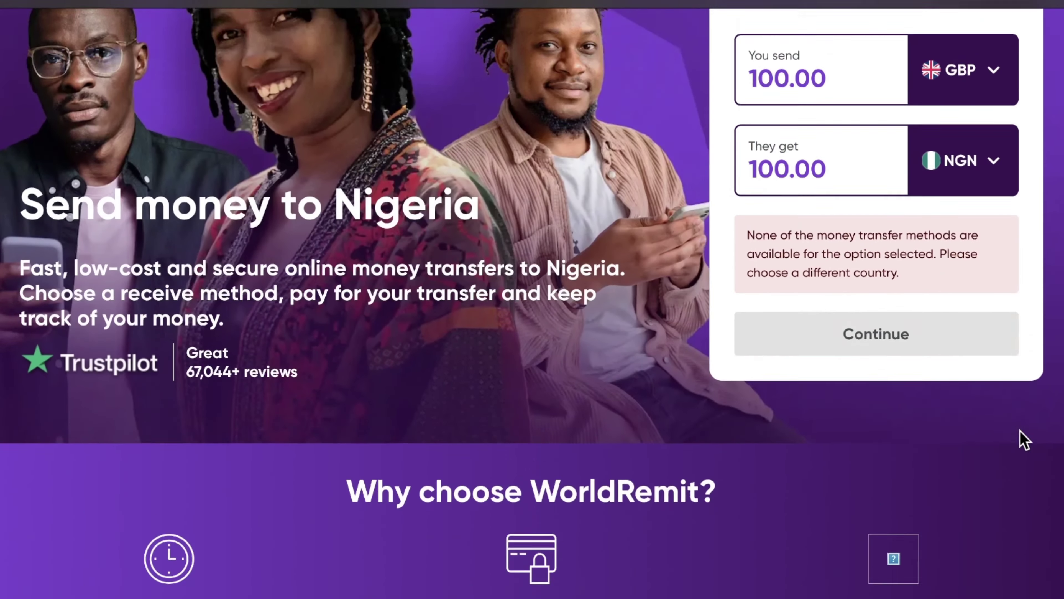
scroll(1022, 432, down, 12)
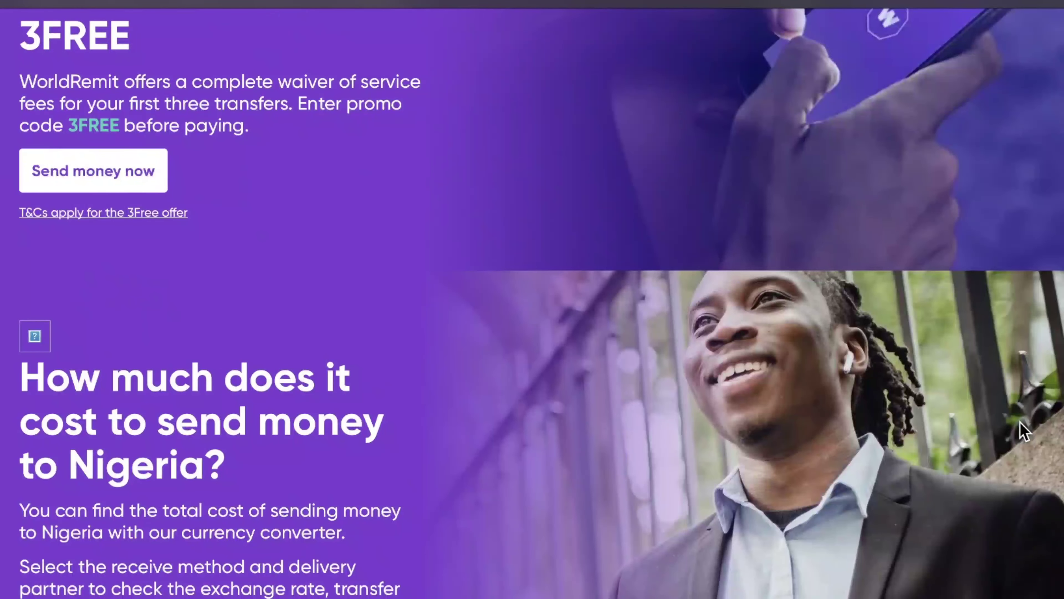
scroll(1021, 432, down, 20)
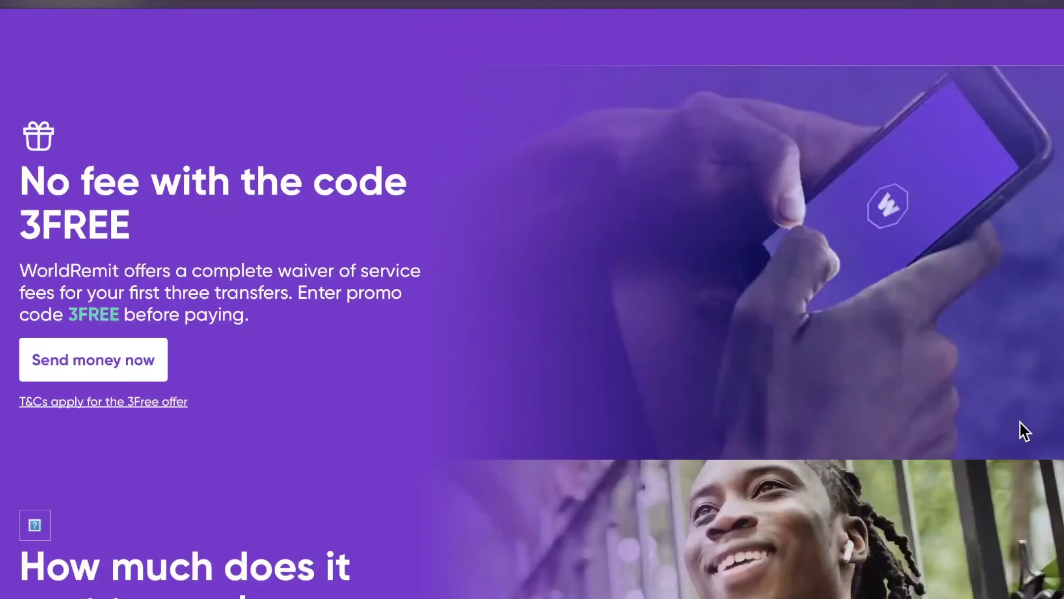
scroll(1023, 432, up, 20)
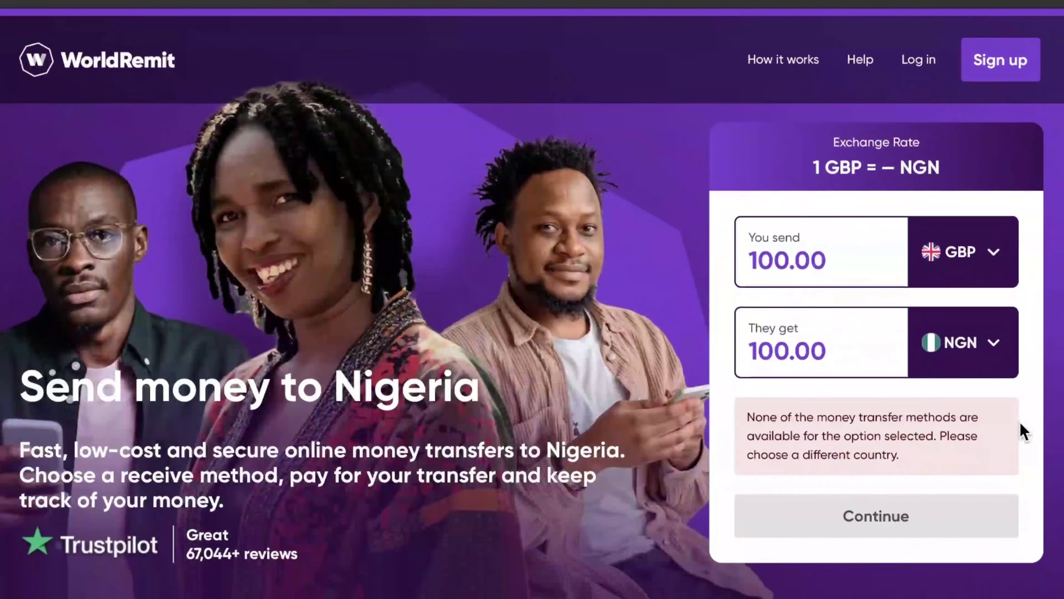
click(1019, 71)
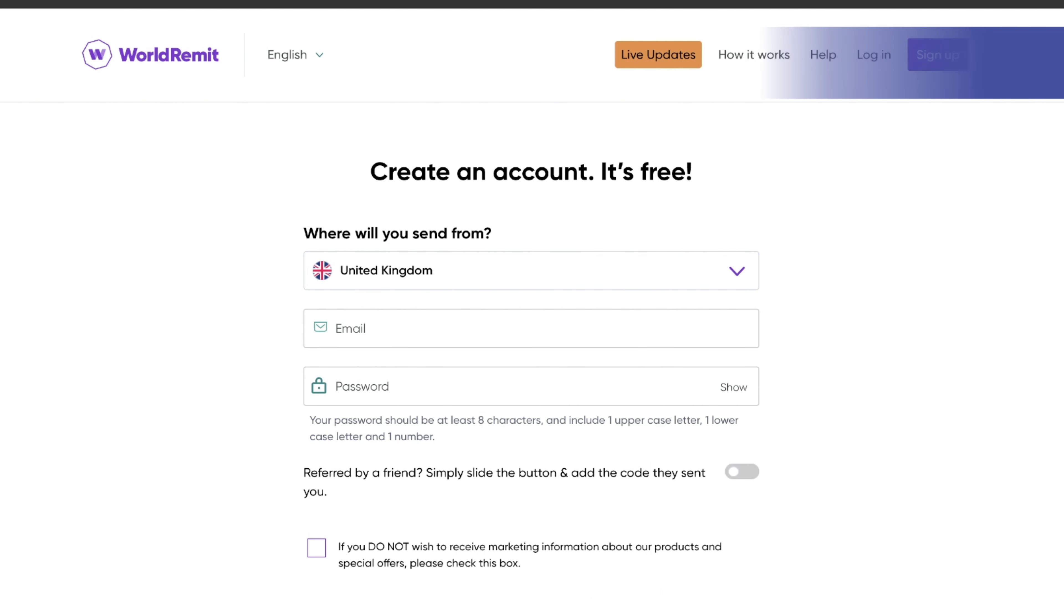
Choose United States from the 'Where will you send from?' country list.
click(518, 284)
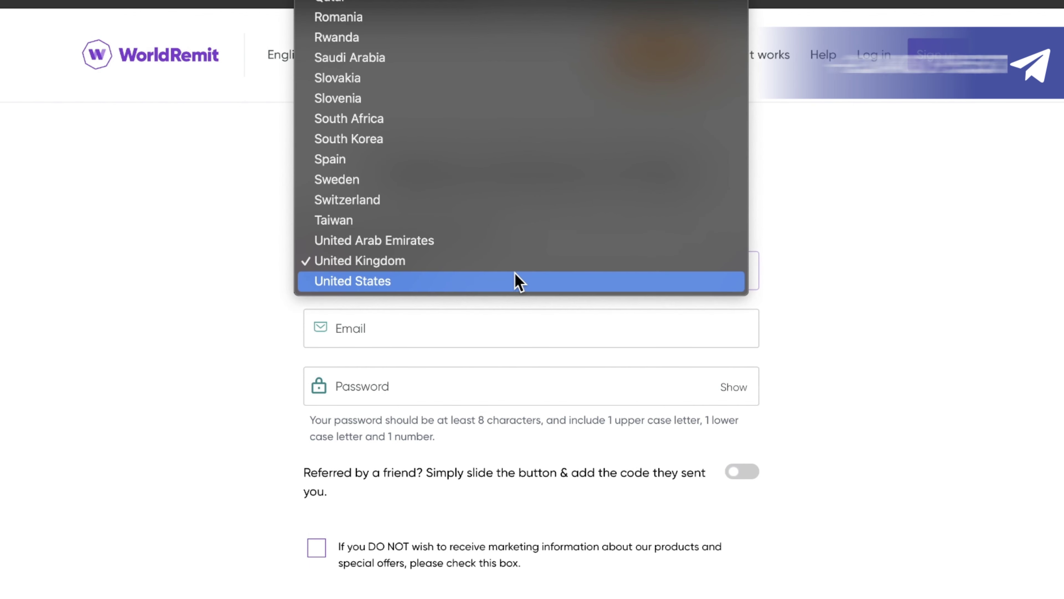
scroll(519, 281, up, 15)
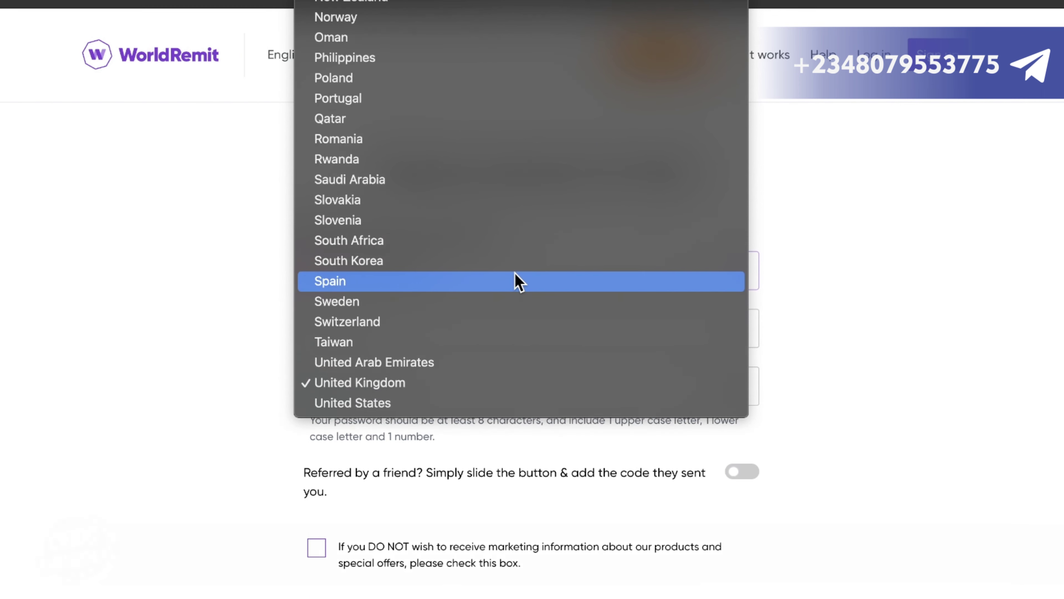
scroll(519, 282, down, 10)
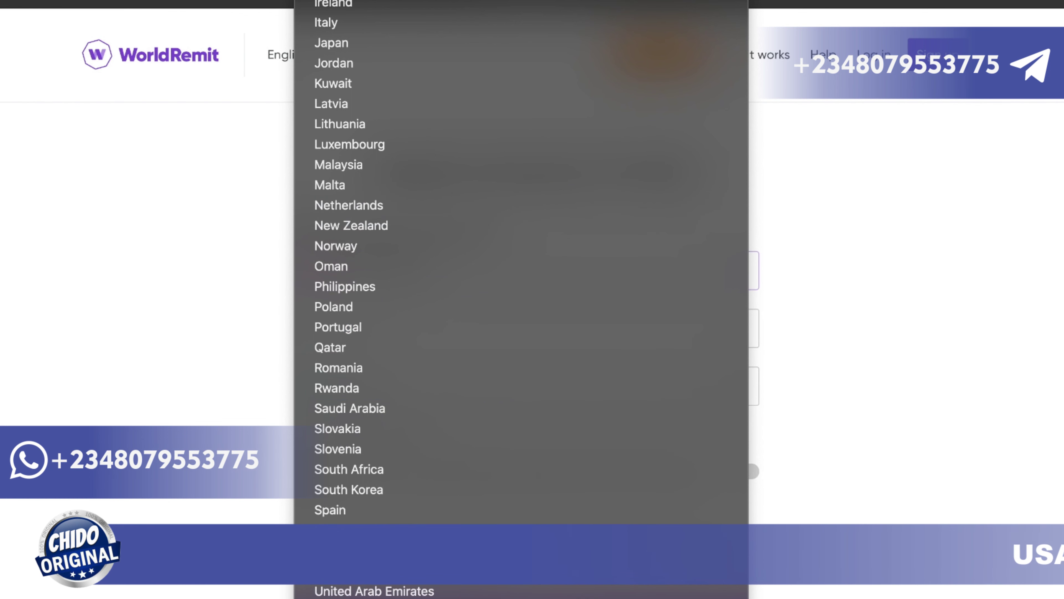
click(377, 553)
Enter the account email address and password, declining Safari's suggested password.
click(373, 327)
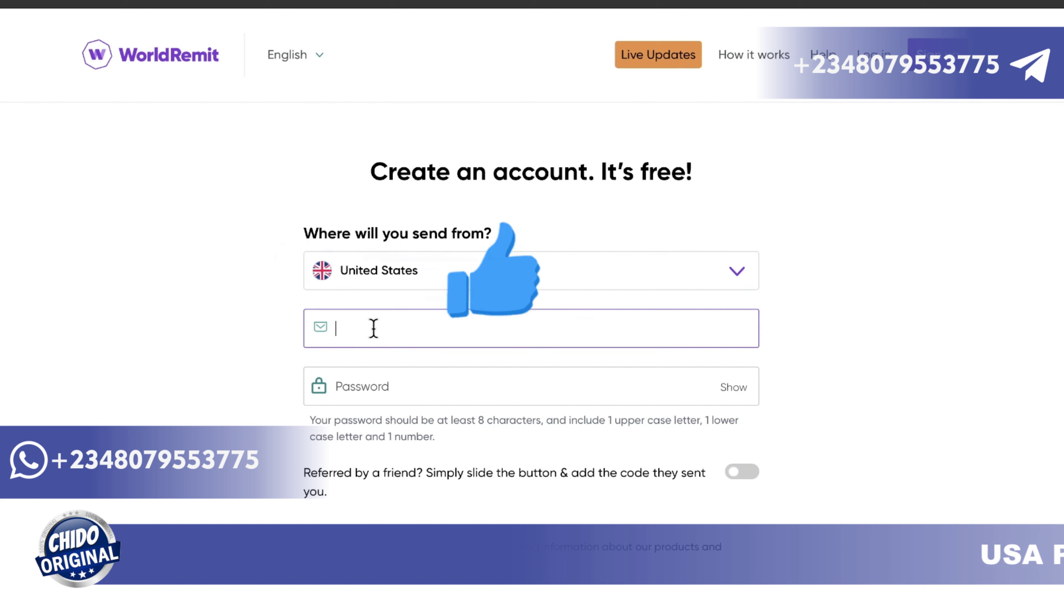
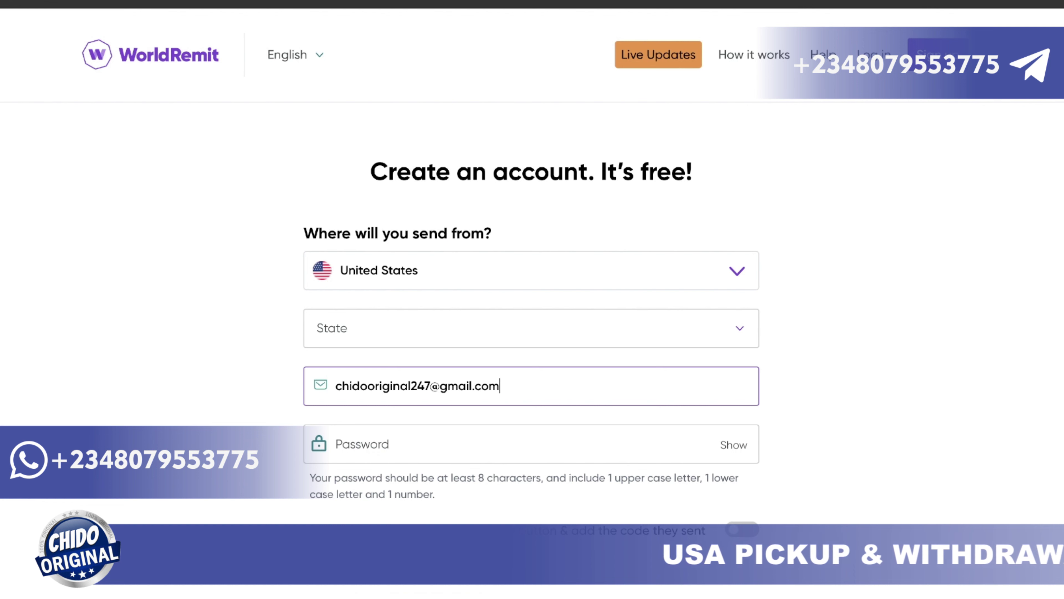
click(395, 455)
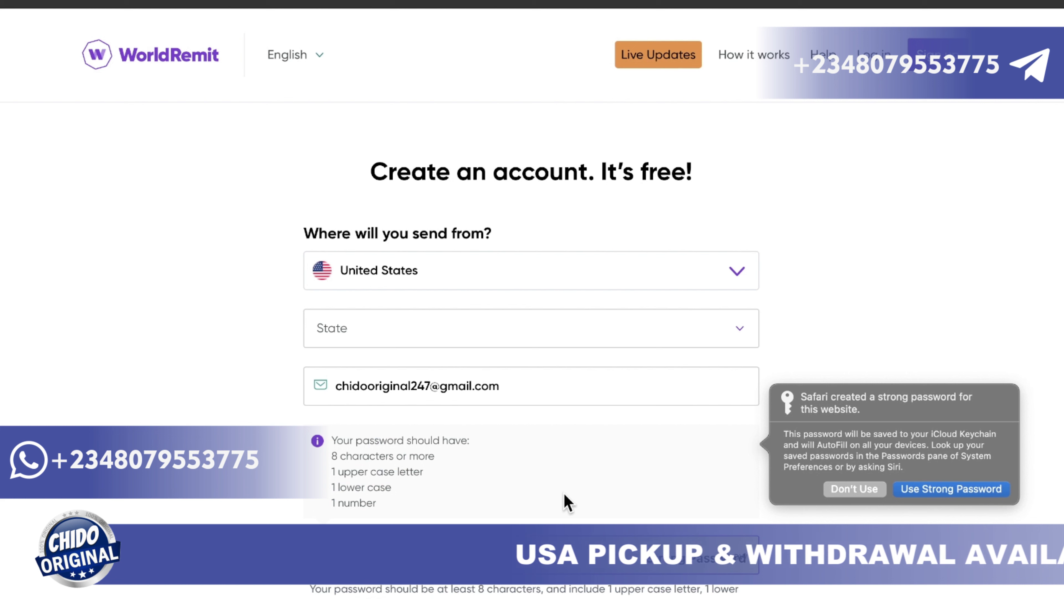
click(865, 490)
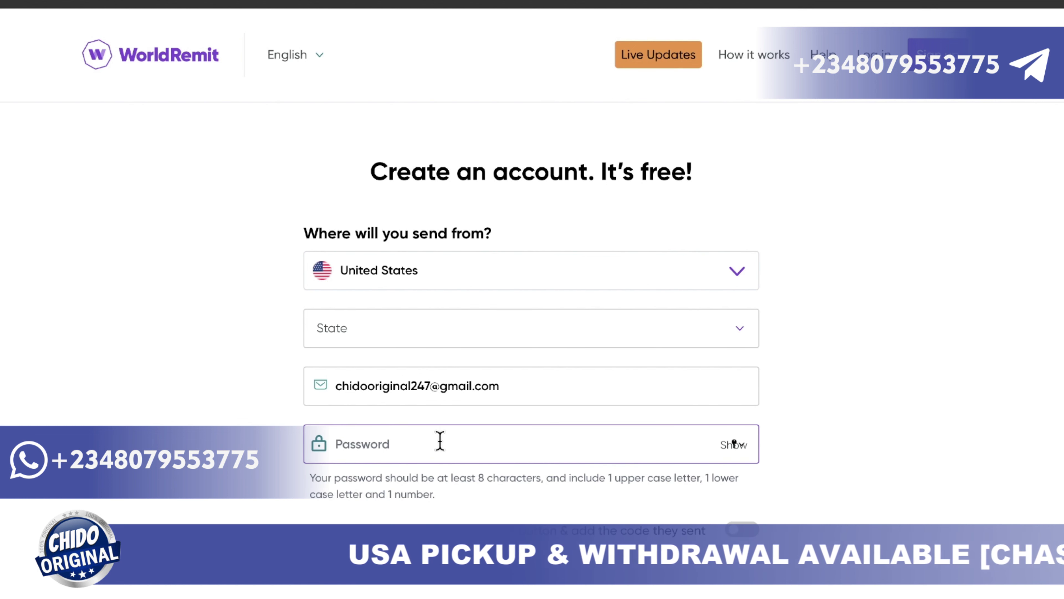
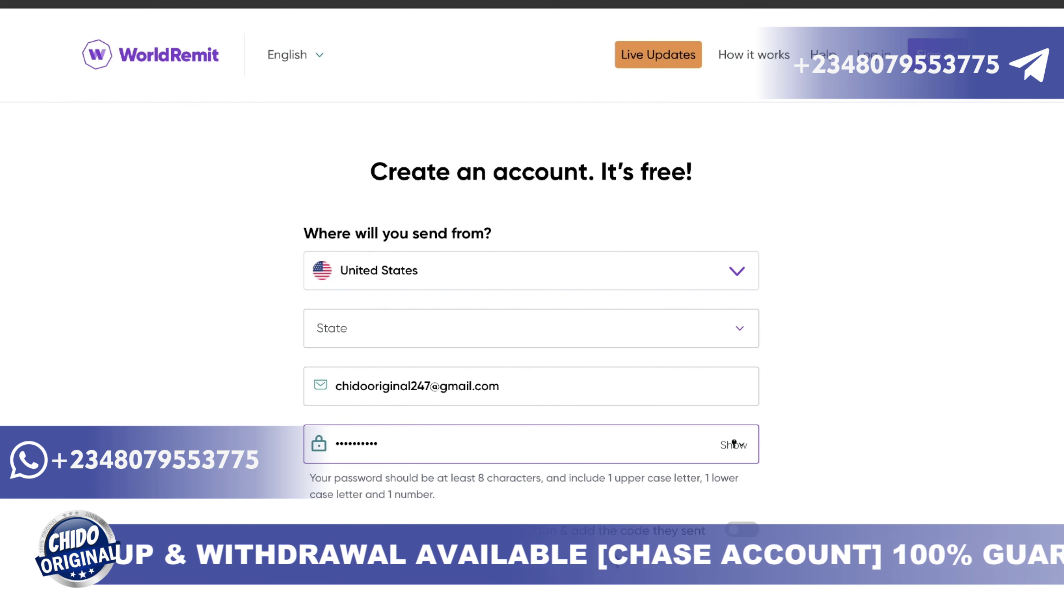
Turn on the referral code option and bring up the US state list.
click(742, 530)
scroll(742, 530, down, 3)
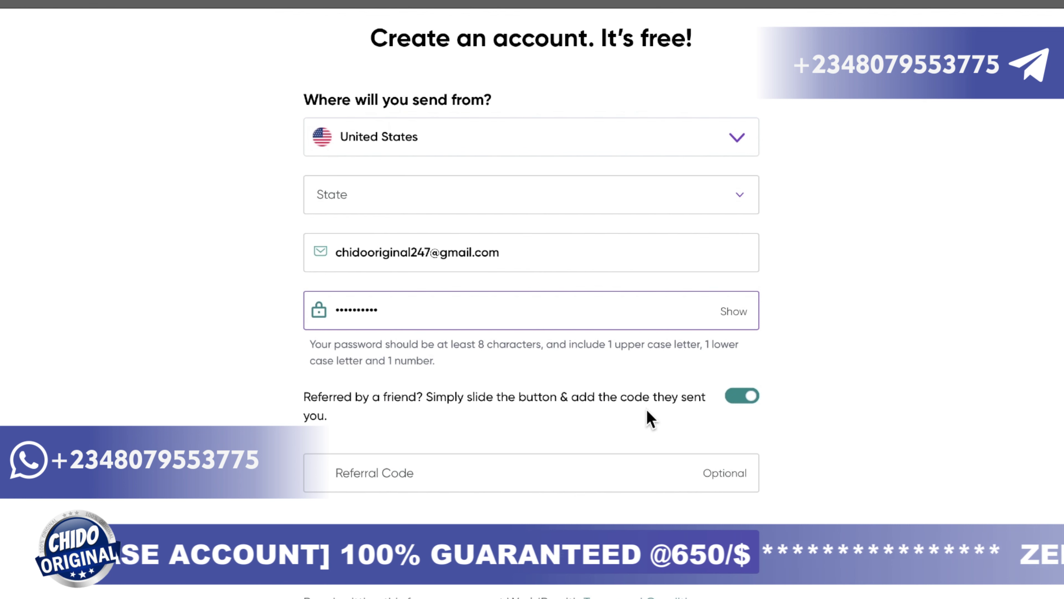
click(465, 197)
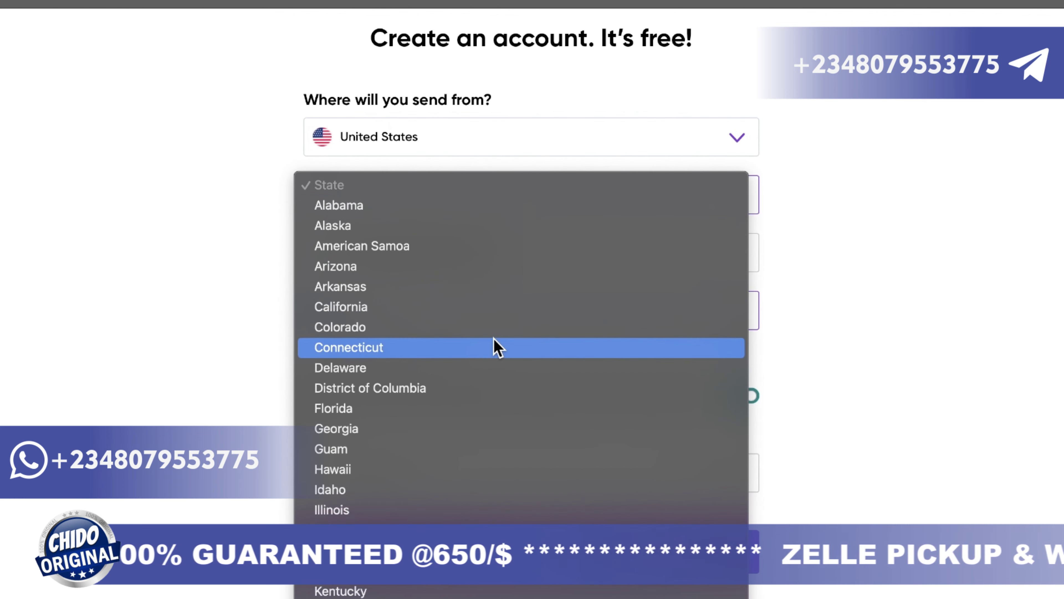
Select Texas as the state to finish creating the account.
scroll(495, 347, down, 10)
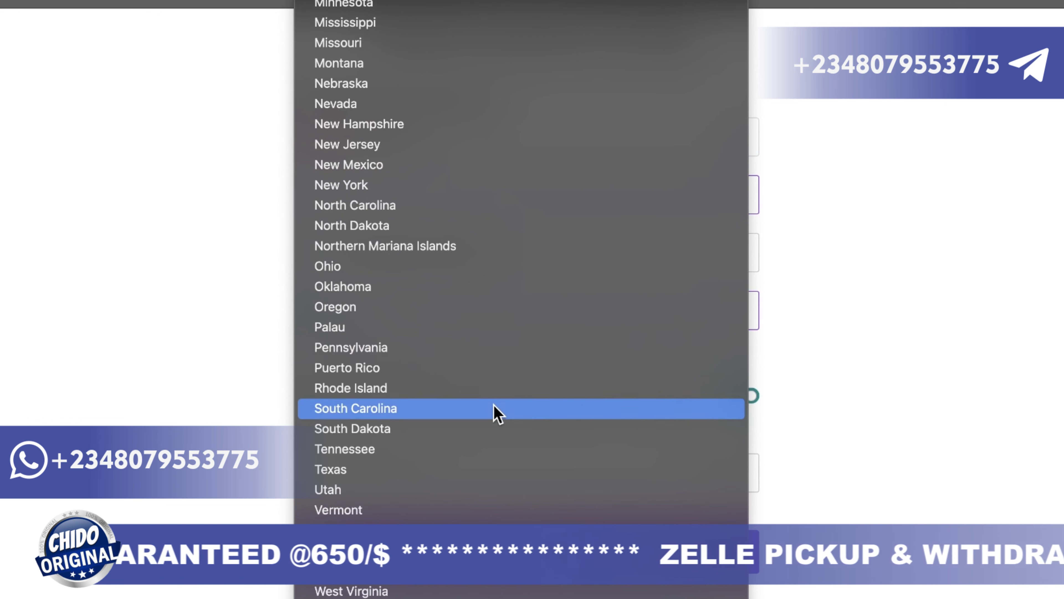
click(484, 470)
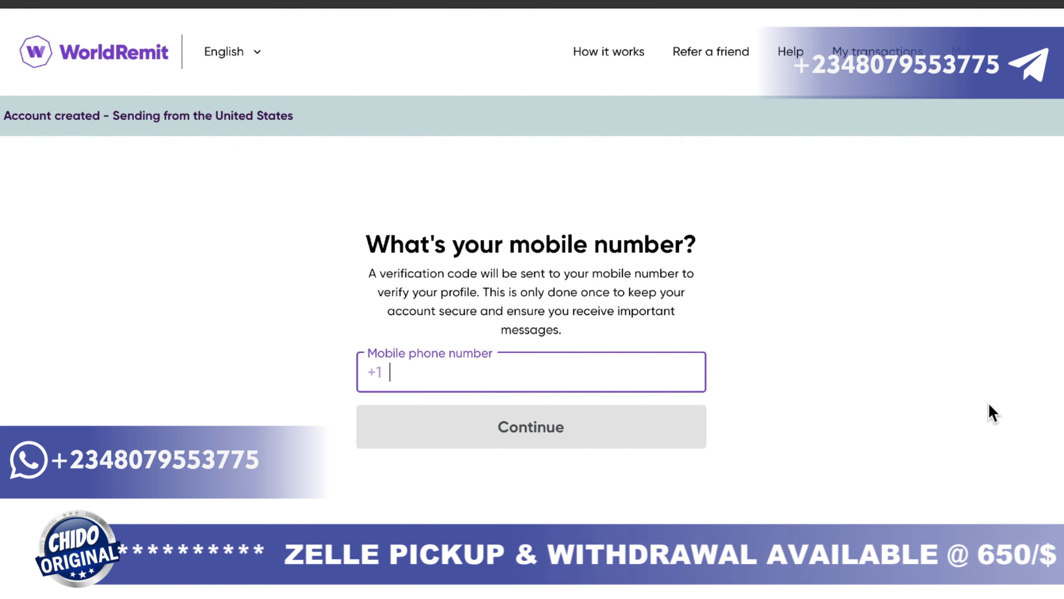
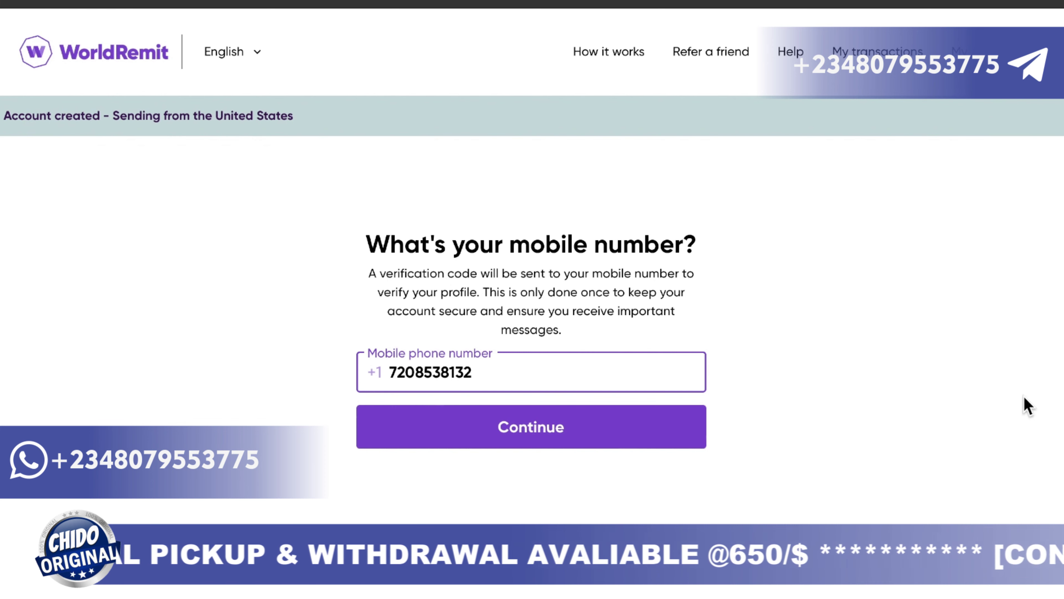
Enter the mobile phone number and submit it for verification.
click(520, 429)
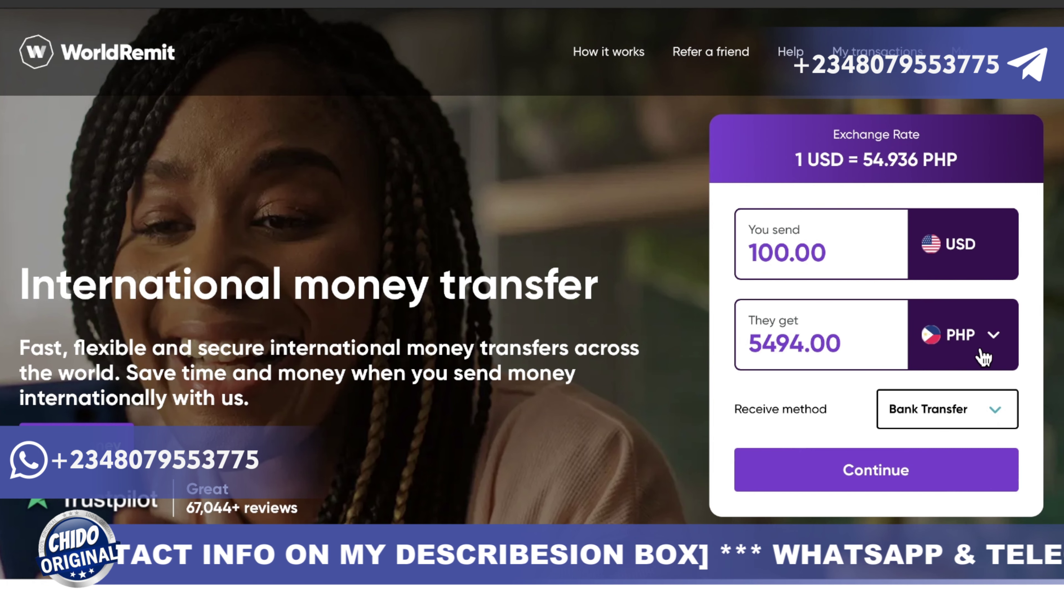
Scroll the home page to the 'Ways to send money internationally' section.
scroll(378, 346, down, 4)
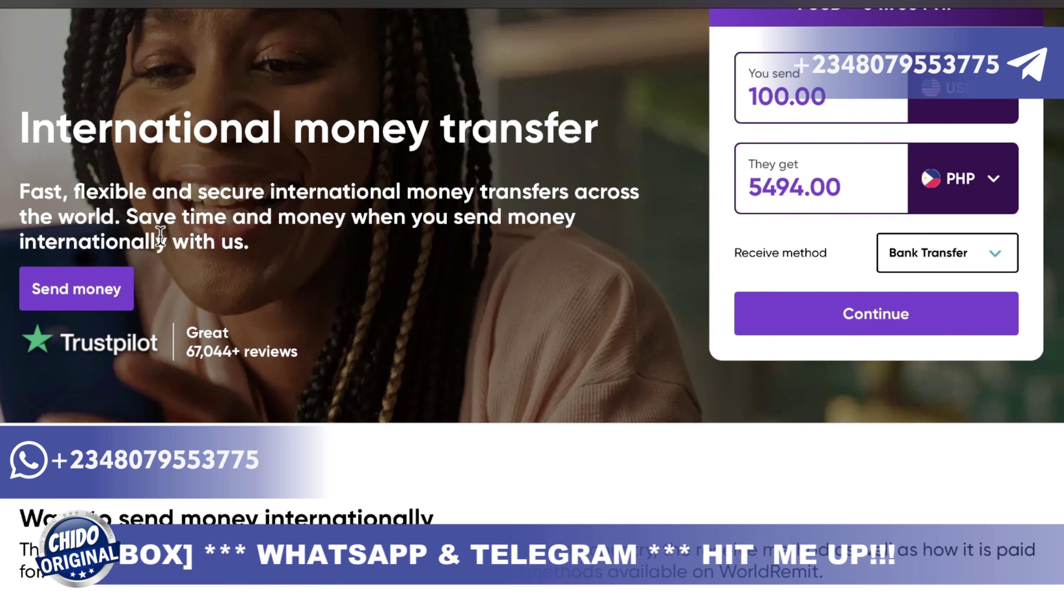
scroll(161, 237, down, 8)
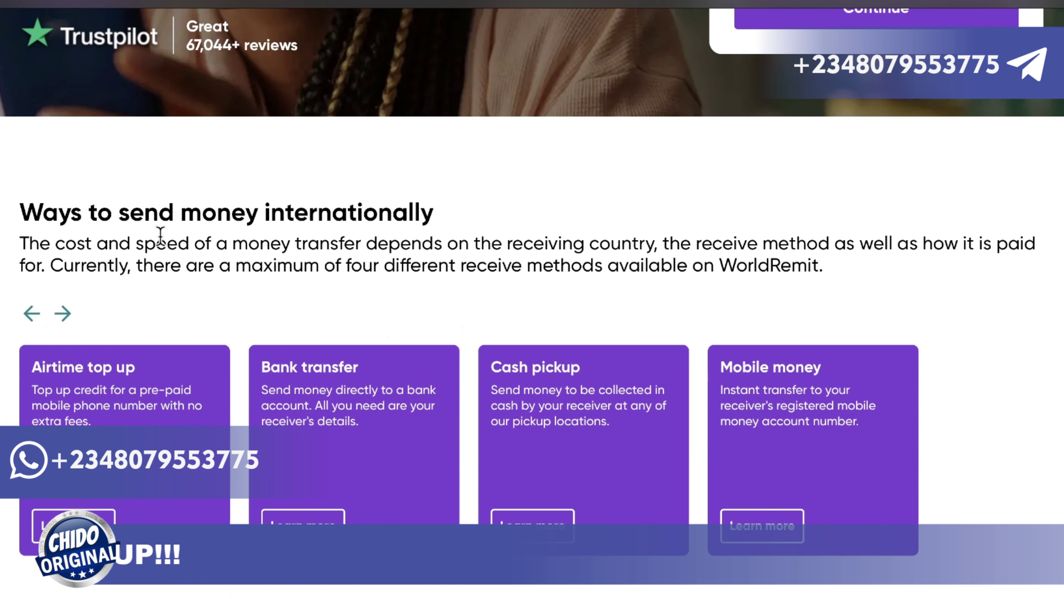
scroll(161, 236, down, 10)
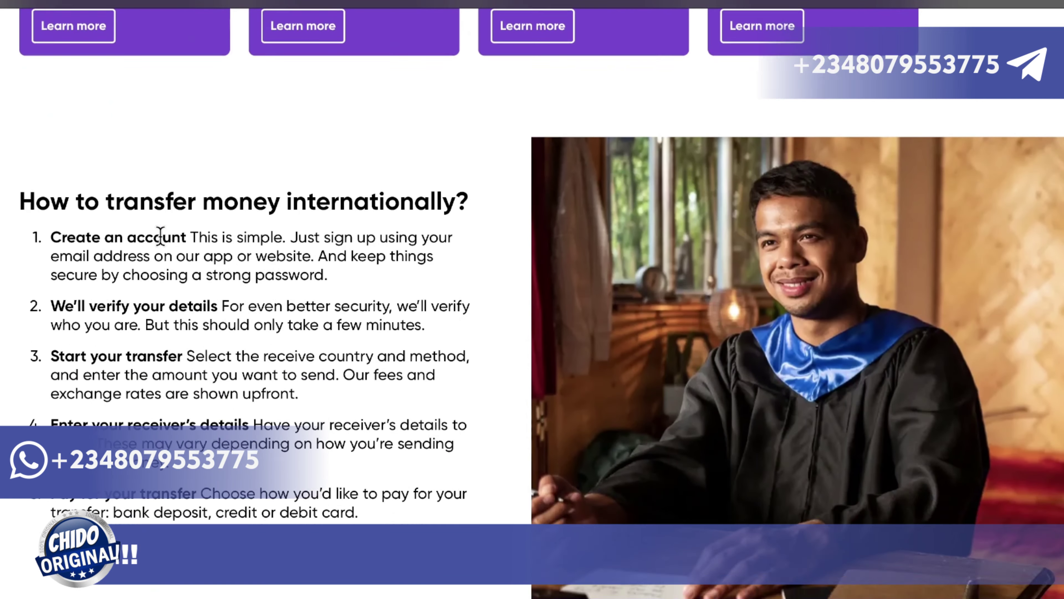
scroll(161, 237, down, 2)
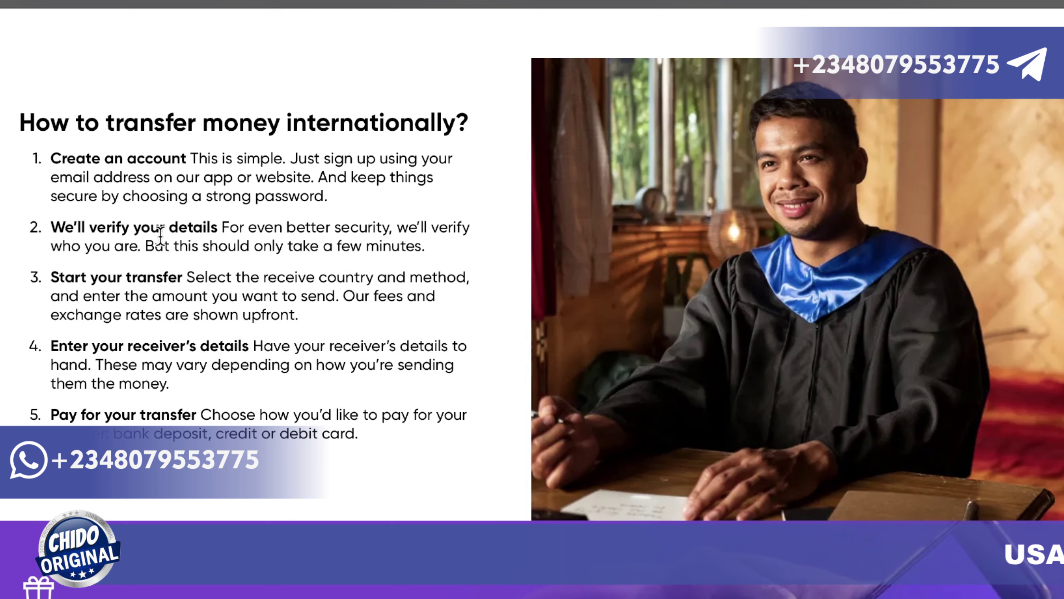
scroll(160, 236, down, 5)
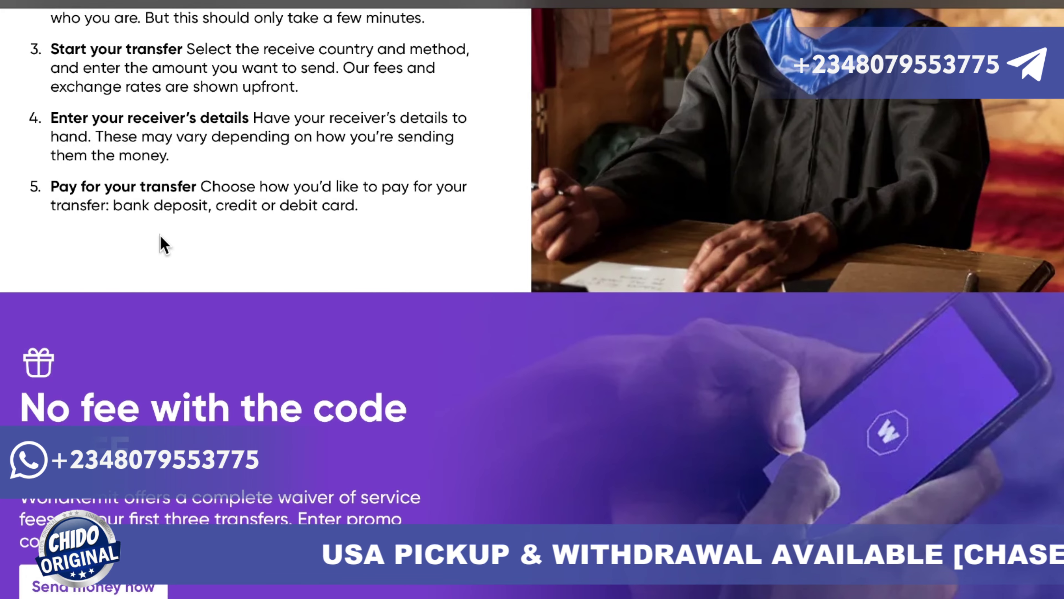
scroll(163, 245, down, 5)
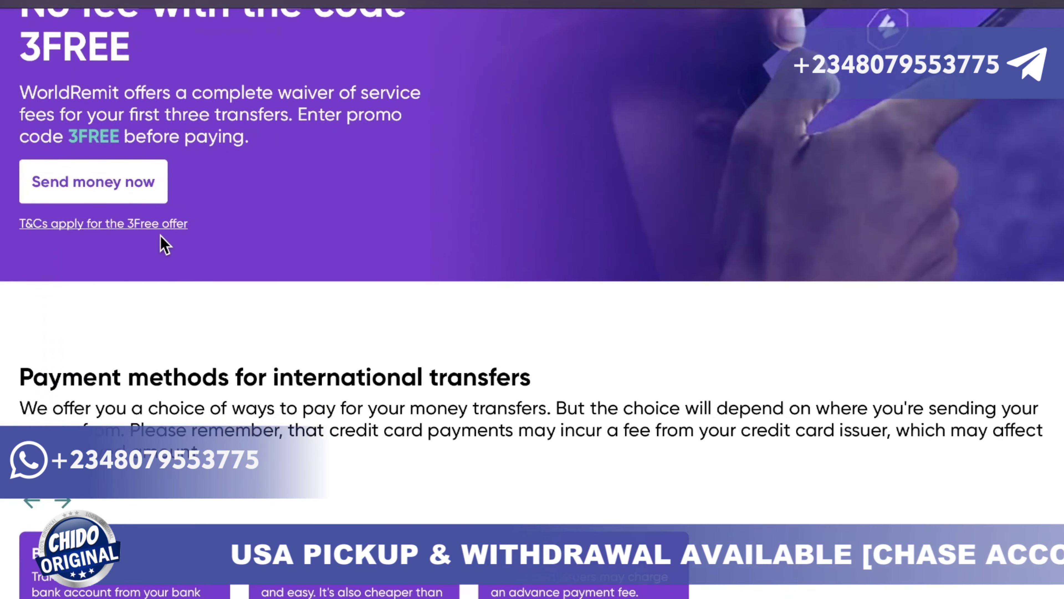
scroll(161, 235, down, 3)
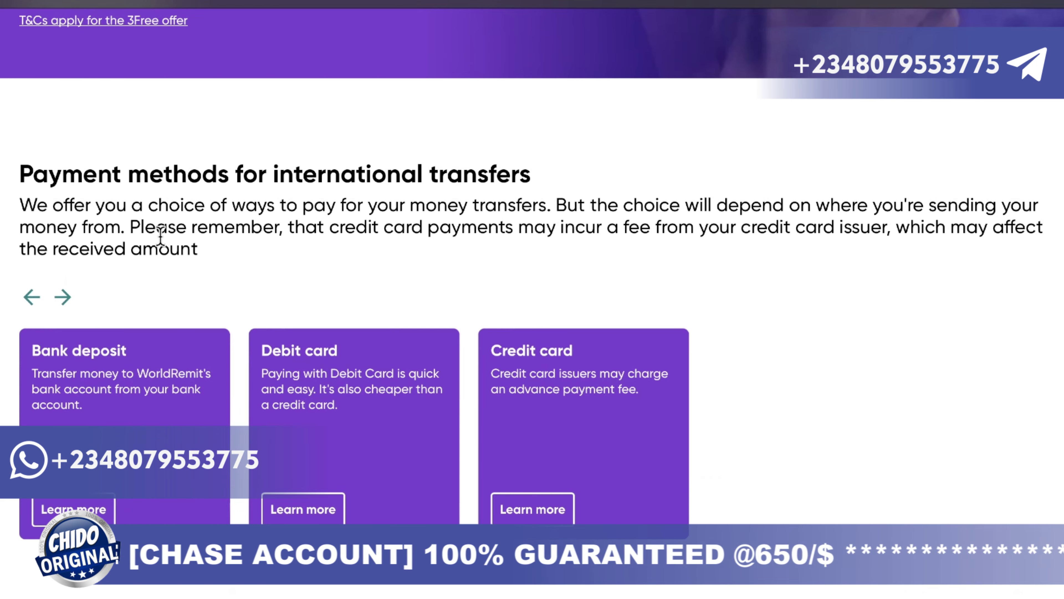
scroll(160, 237, down, 5)
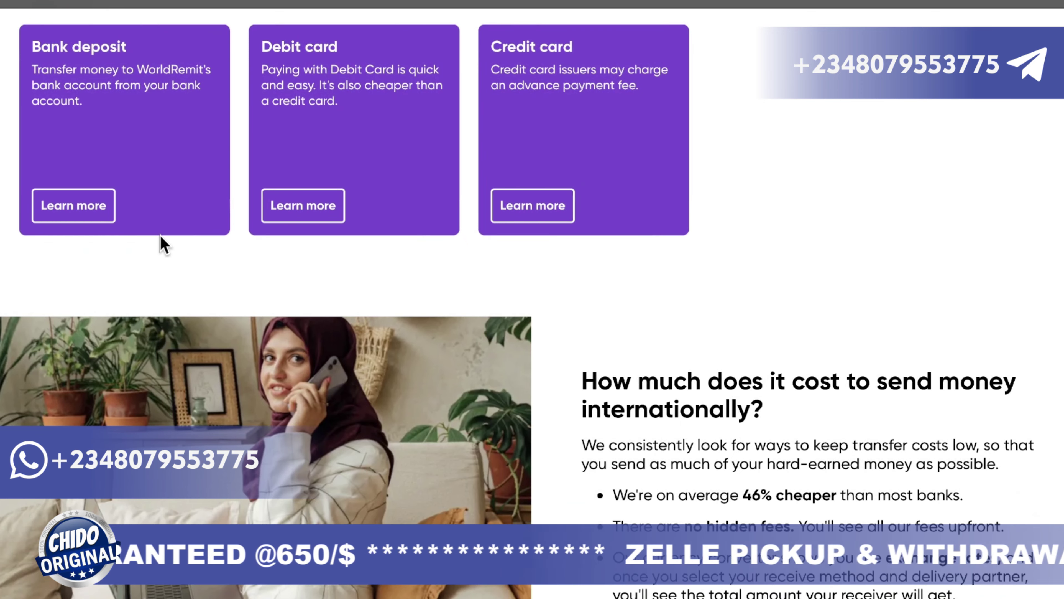
scroll(160, 235, down, 15)
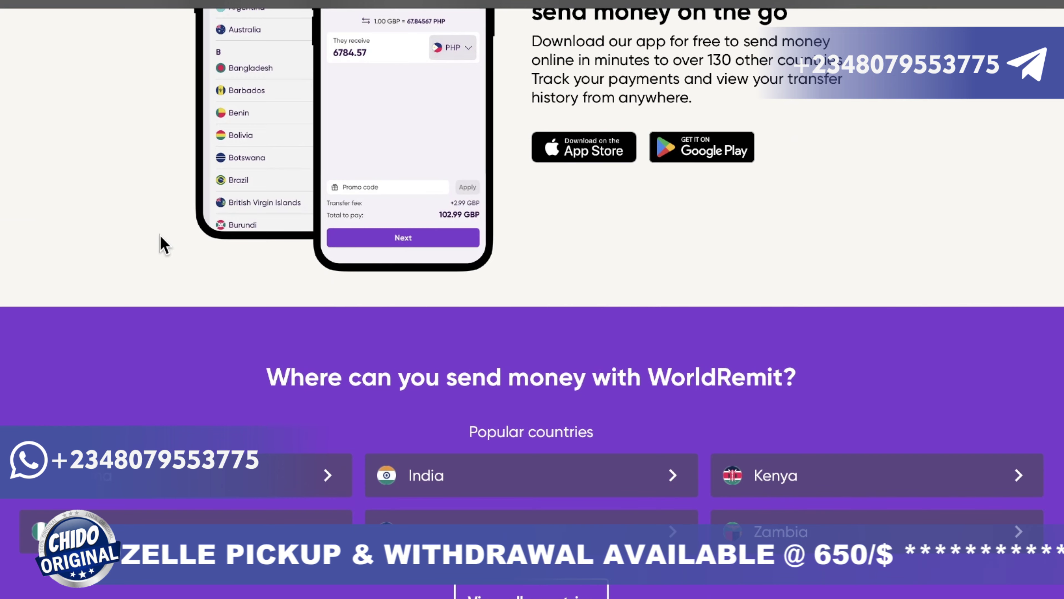
scroll(164, 246, down, 20)
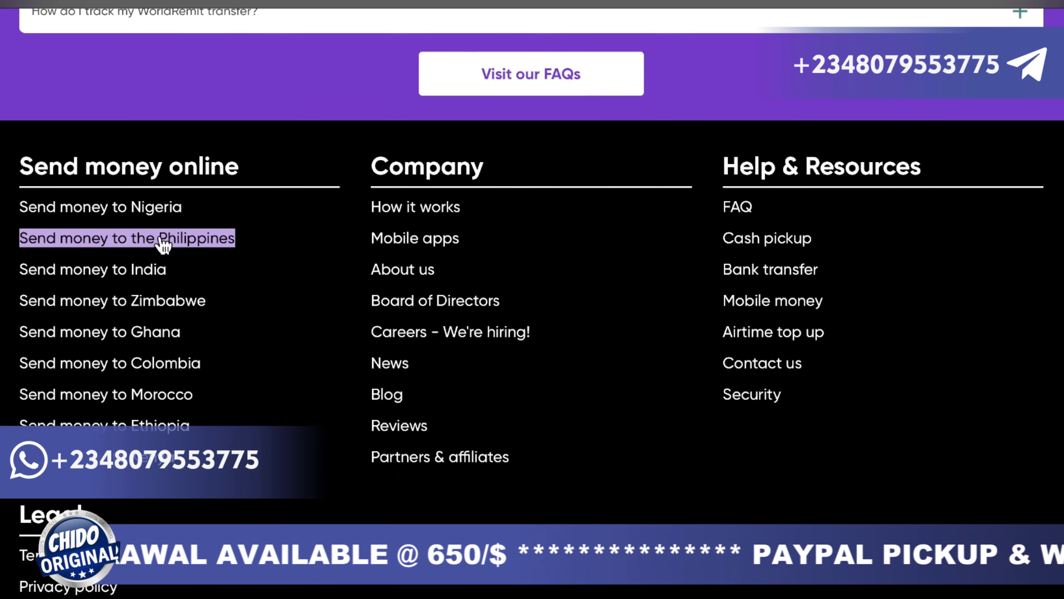
scroll(163, 245, down, 12)
scroll(164, 246, up, 20)
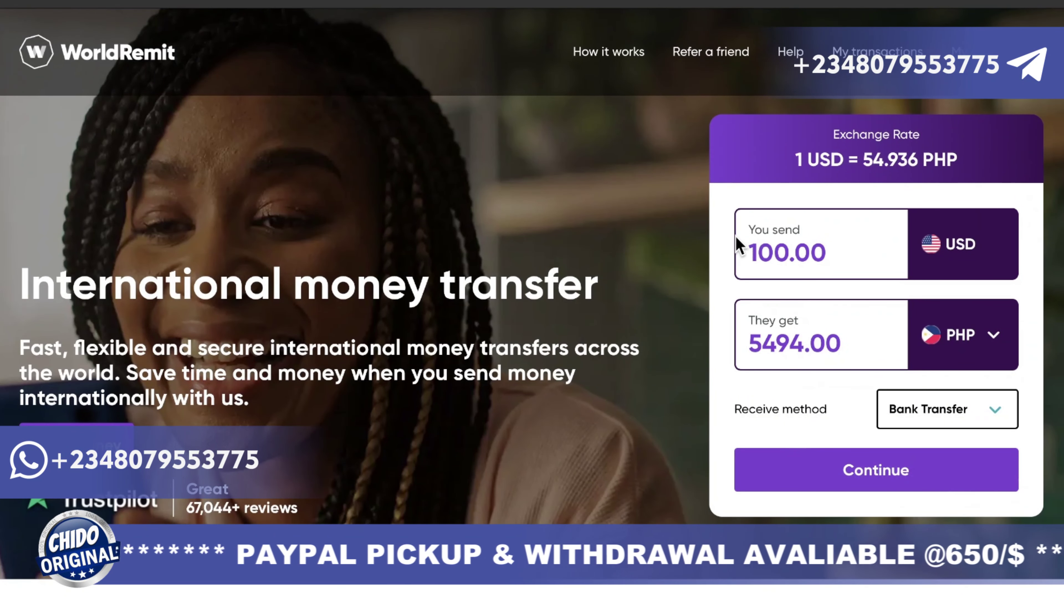
Switch the receiving country to United Kingdom, quoting 100 USD as 78.56 GBP, and continue.
click(998, 339)
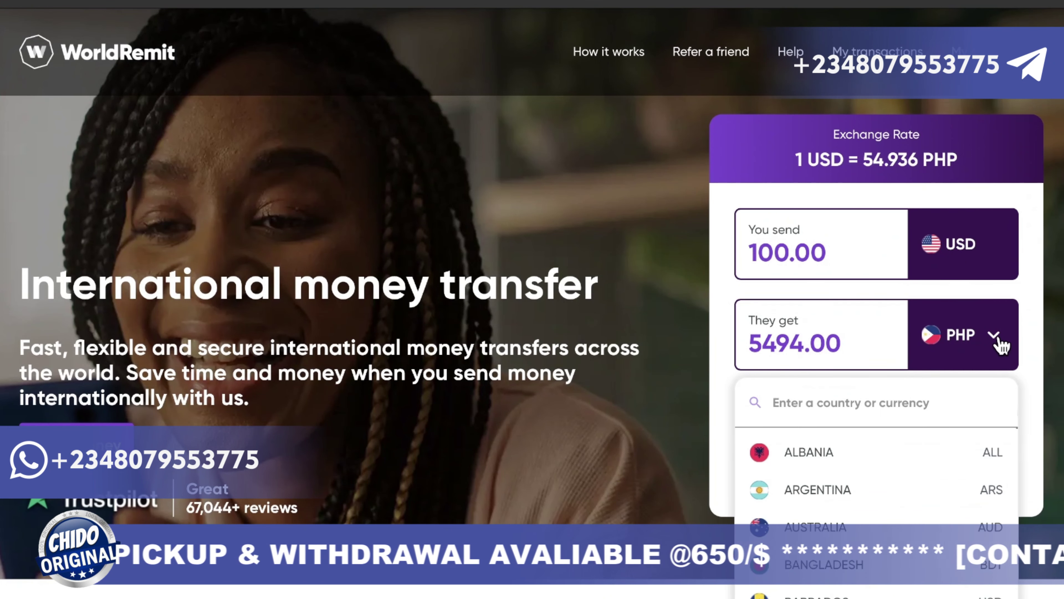
text(unit)
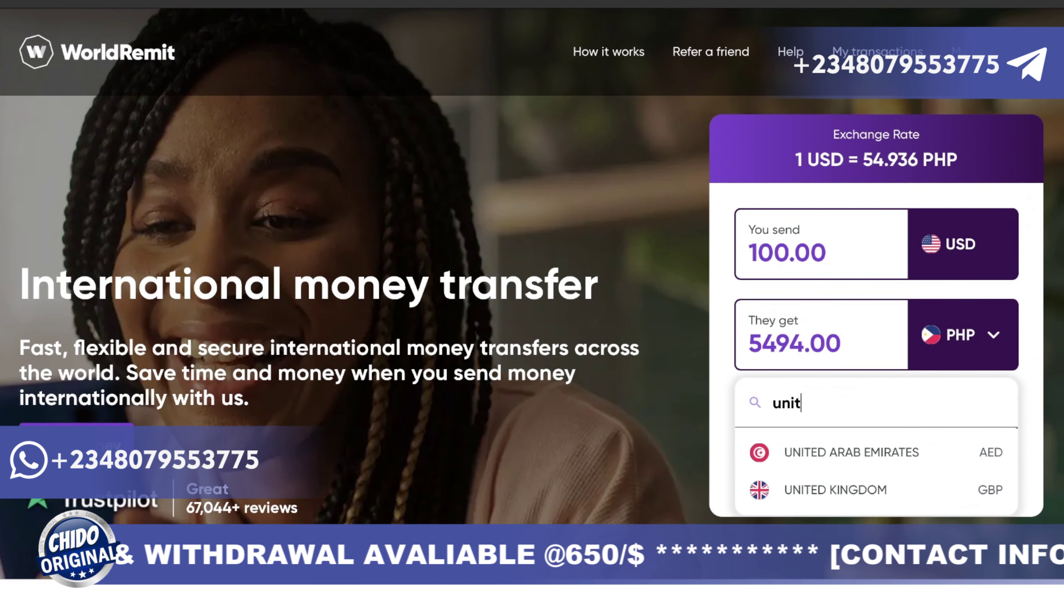
click(829, 491)
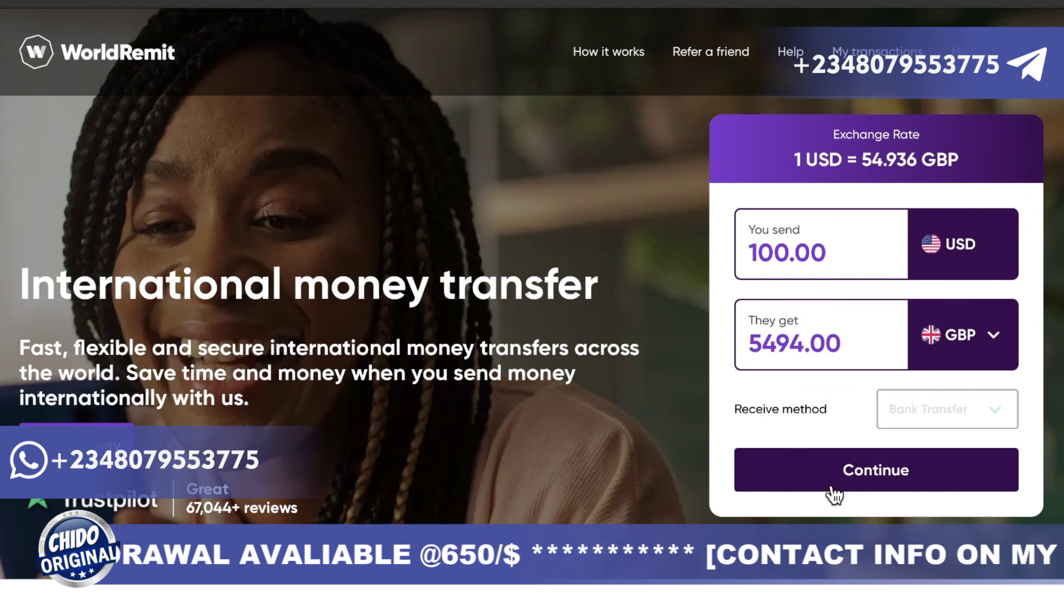
click(887, 476)
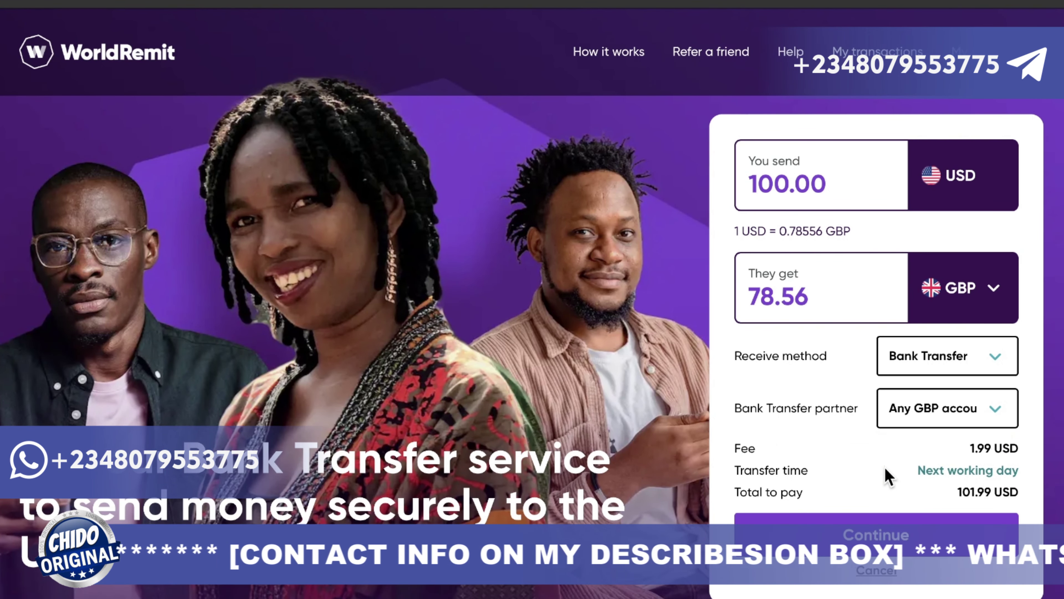
Keep Bank Transfer and the current partner unchanged, then continue to the profile.
click(989, 369)
click(989, 369)
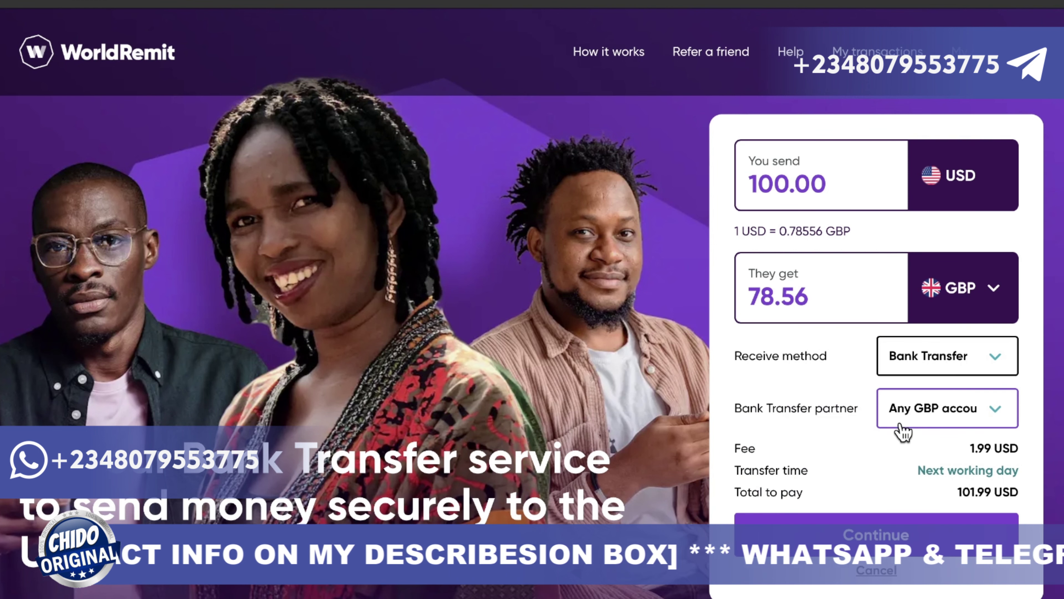
click(920, 421)
click(922, 424)
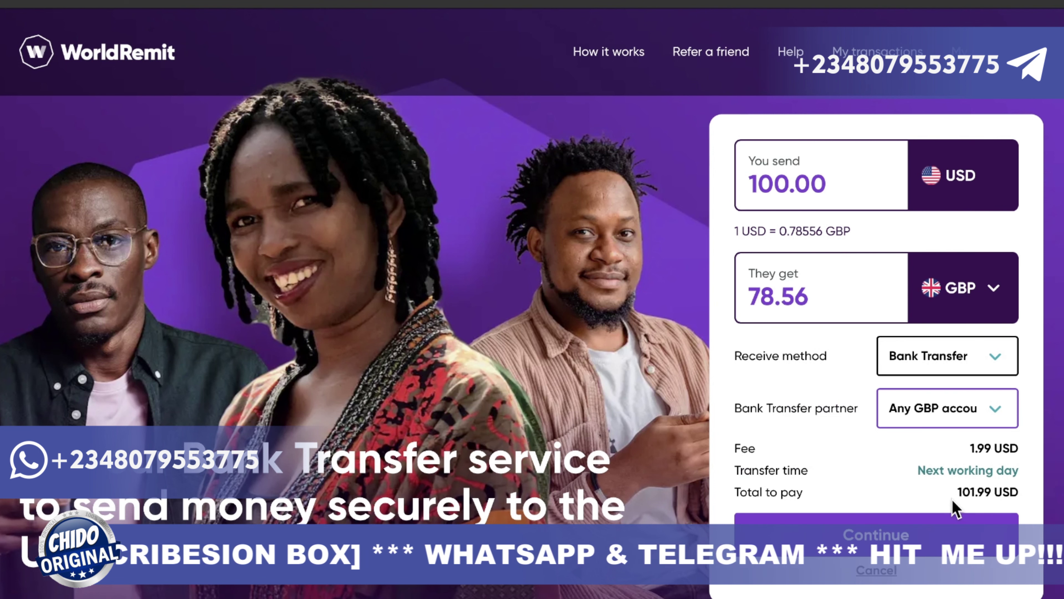
click(939, 531)
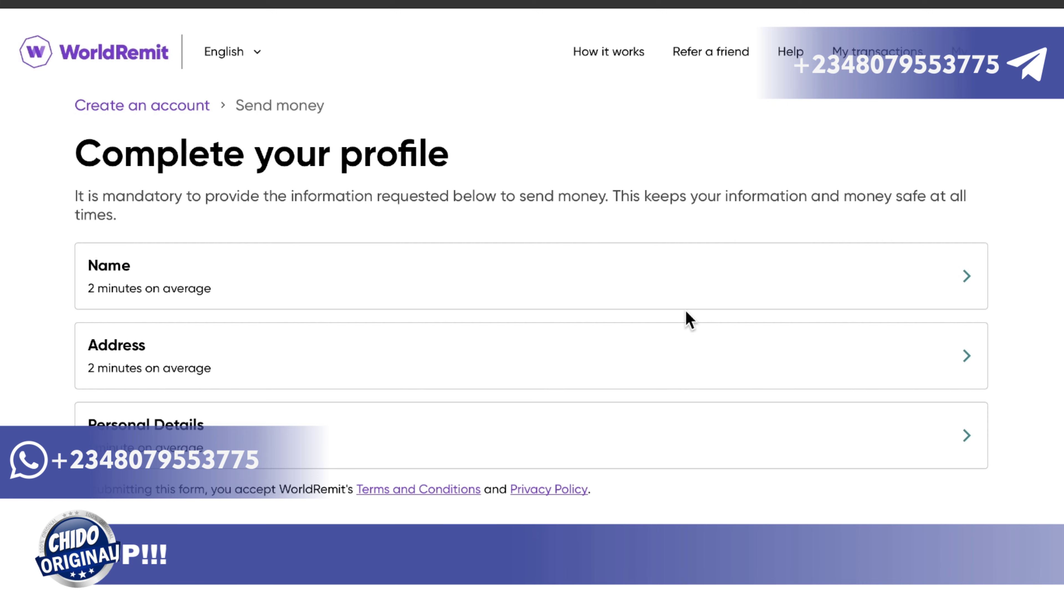
Enter the sender's first and last name in the profile Name section and submit.
click(713, 297)
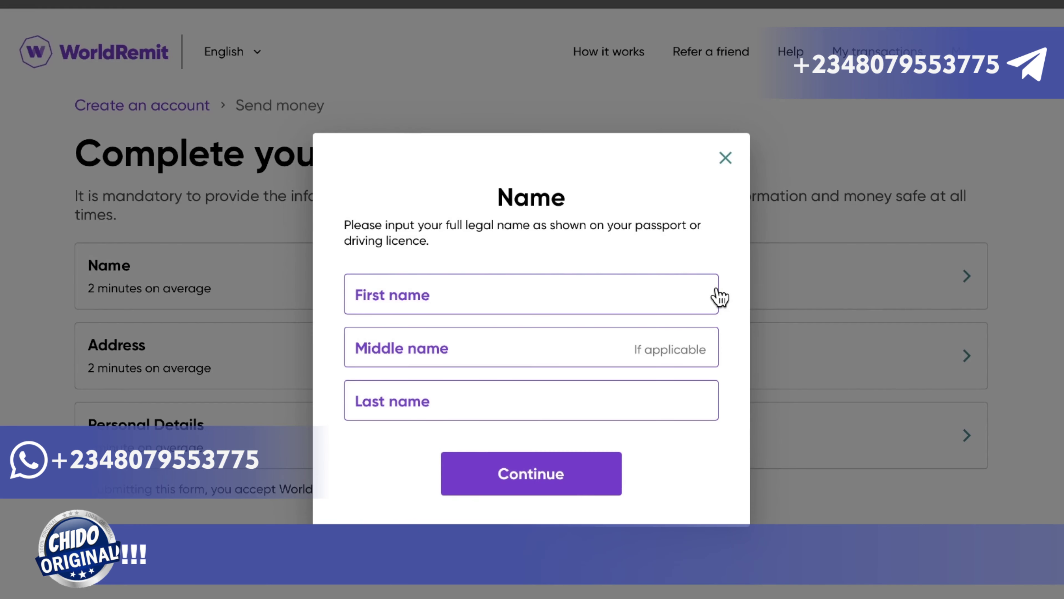
click(454, 301)
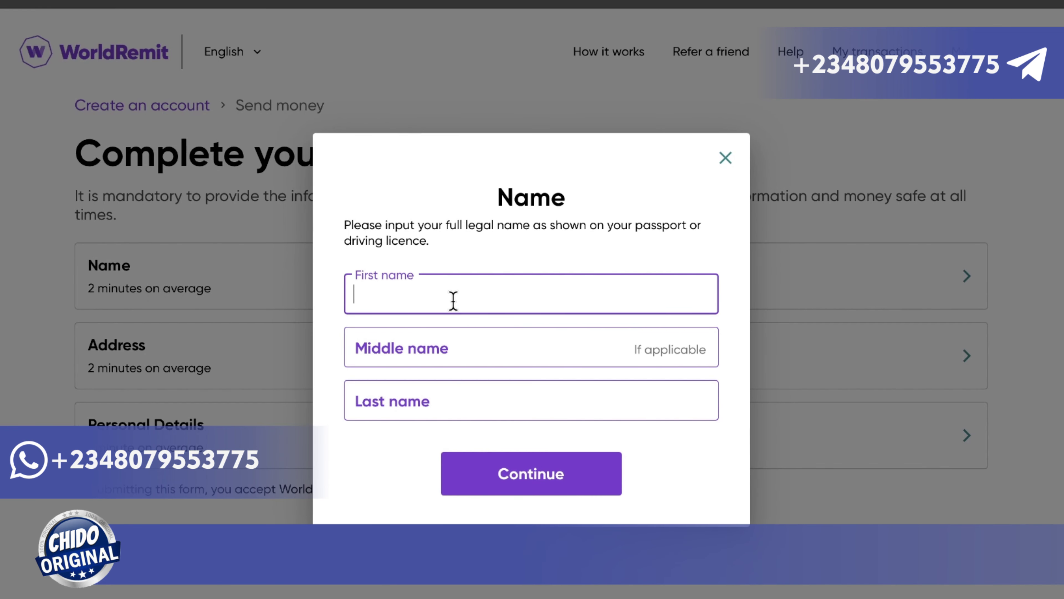
text(Chido)
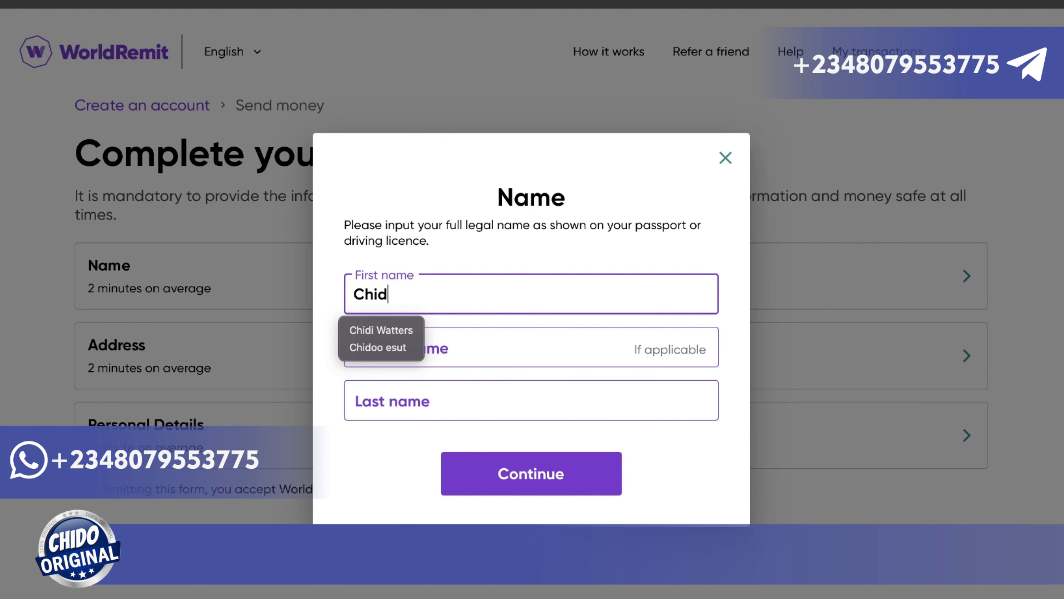
click(447, 405)
text(orig)
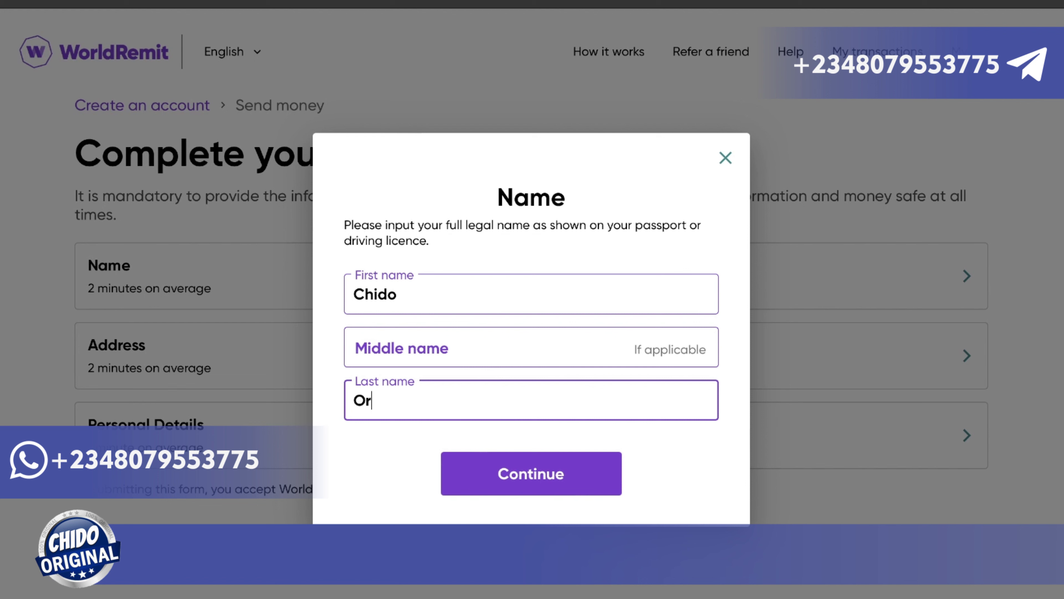
text(inal)
click(682, 459)
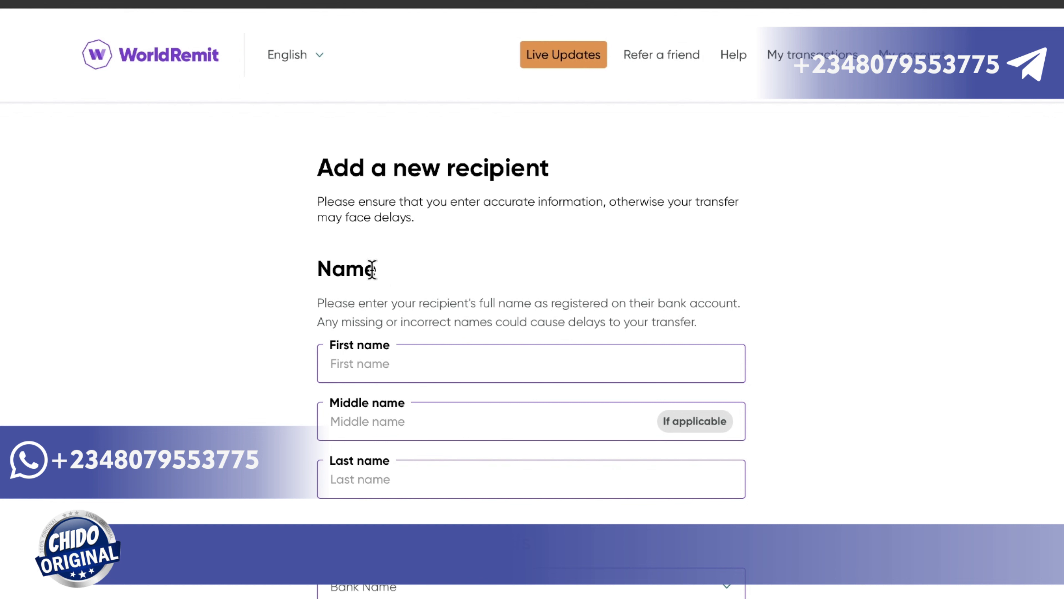
Scroll to the bottom of the Add a new recipient form and continue past it.
scroll(438, 380, down, 5)
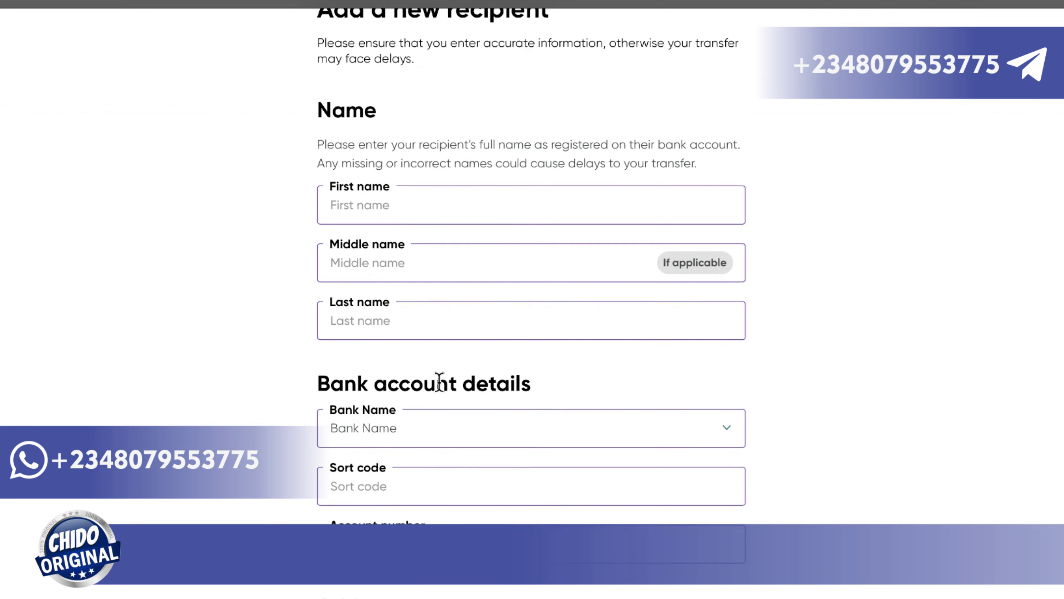
scroll(439, 381, down, 3)
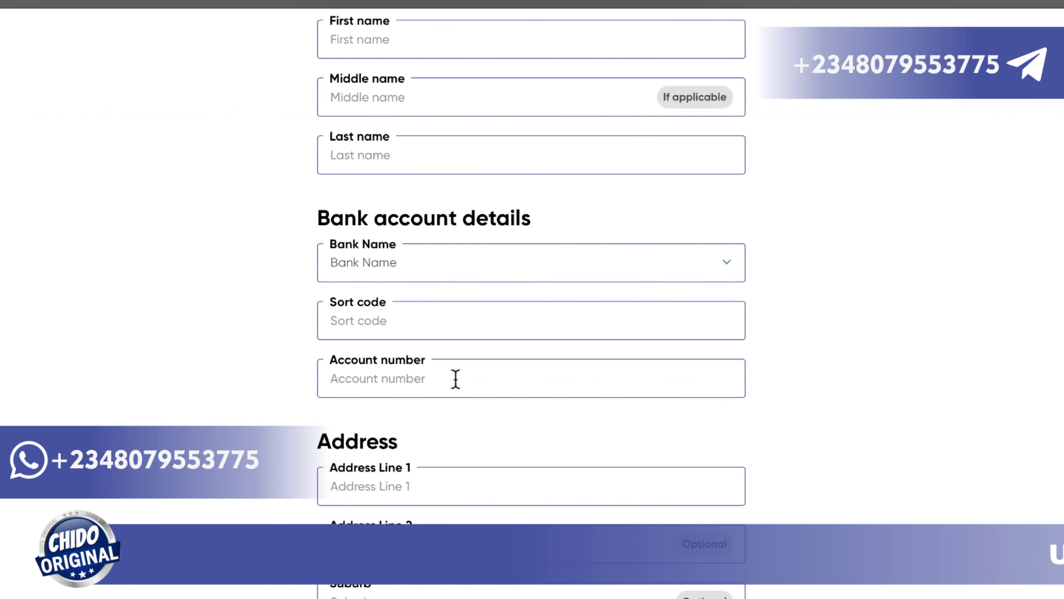
scroll(455, 379, down, 3)
scroll(455, 379, down, 10)
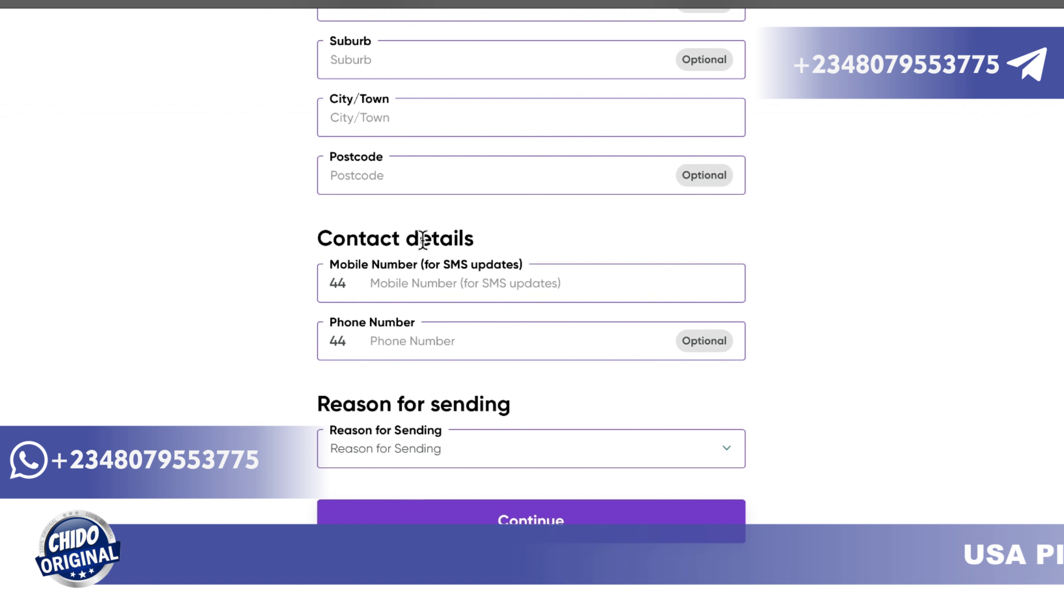
scroll(423, 239, down, 2)
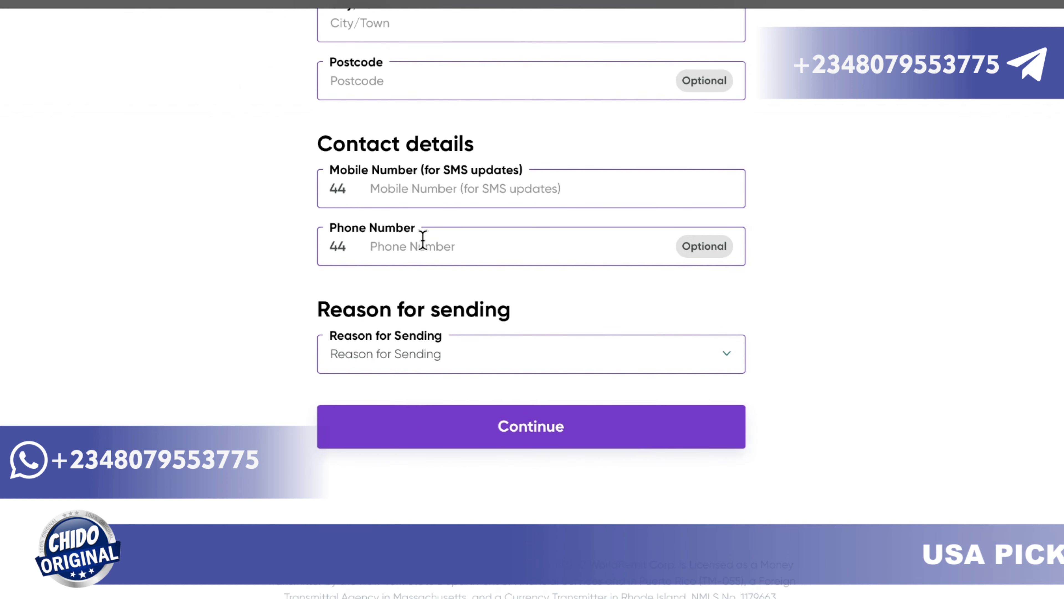
click(516, 424)
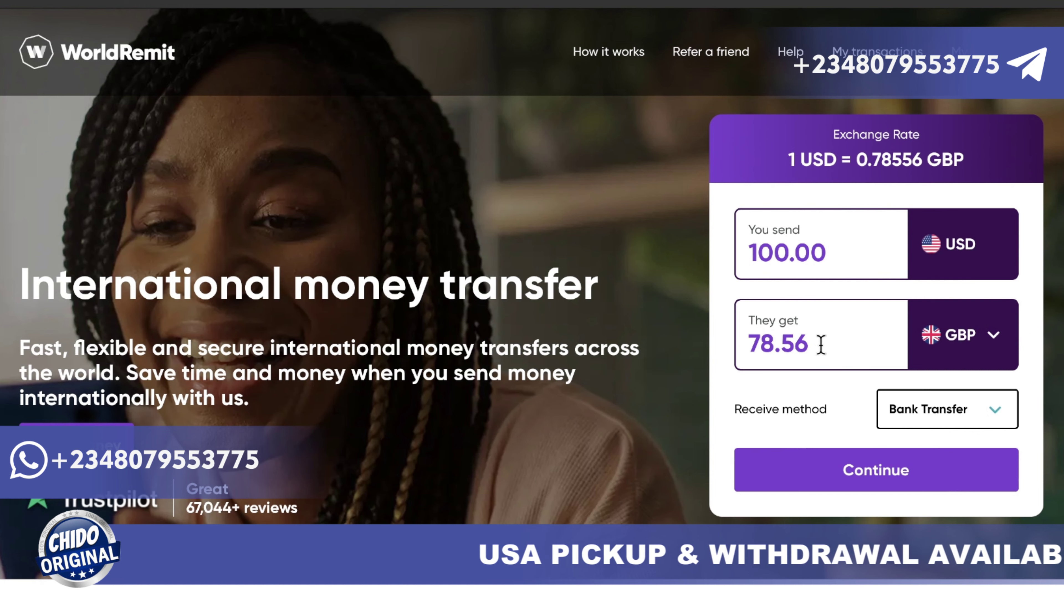
scroll(822, 344, down, 5)
scroll(823, 353, up, 3)
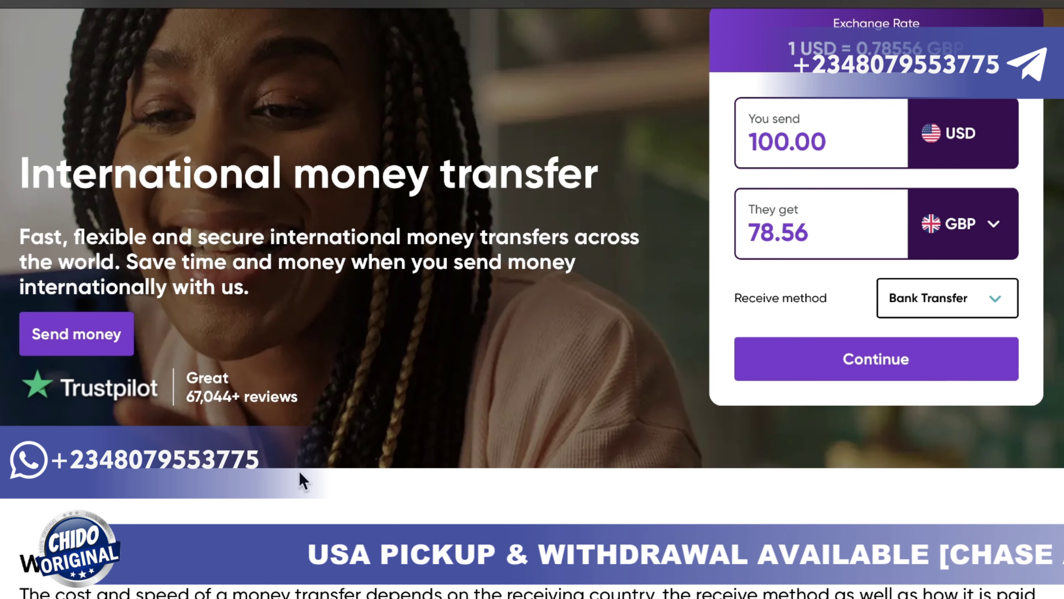
scroll(303, 481, down, 15)
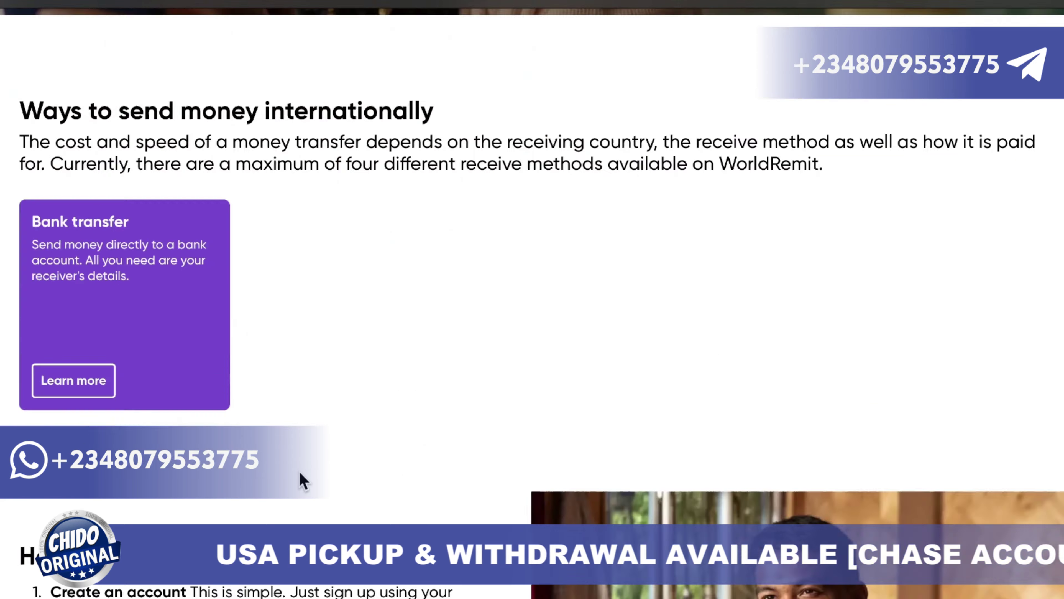
scroll(300, 472, down, 15)
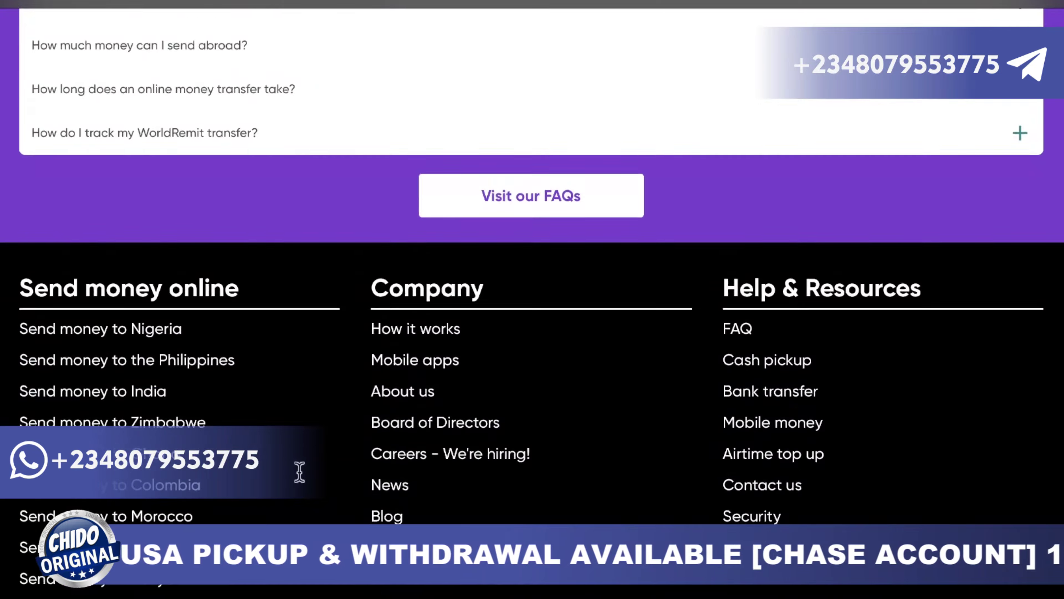
scroll(301, 478, up, 15)
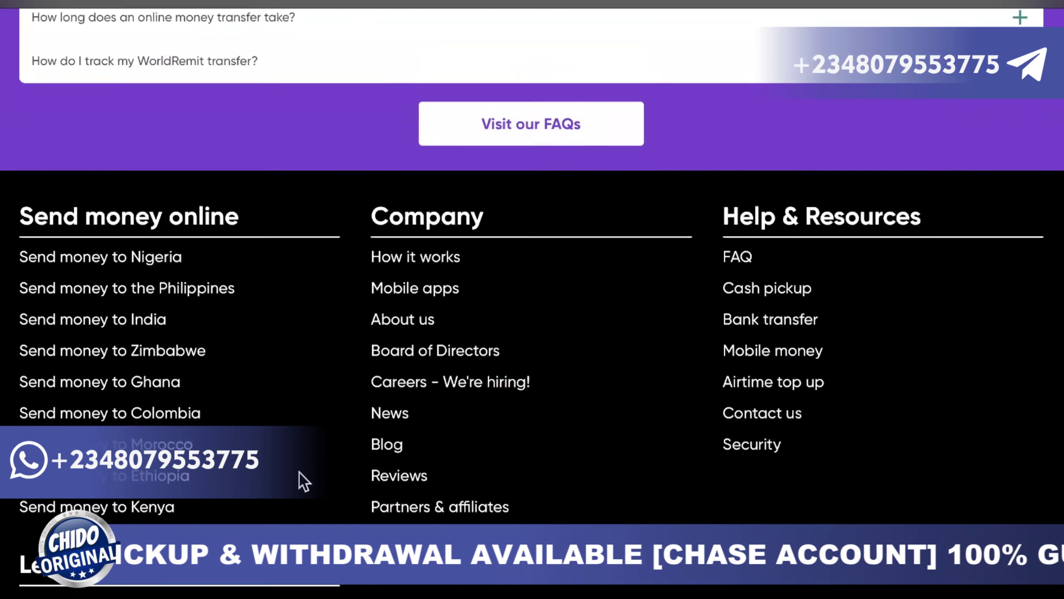
scroll(304, 482, up, 10)
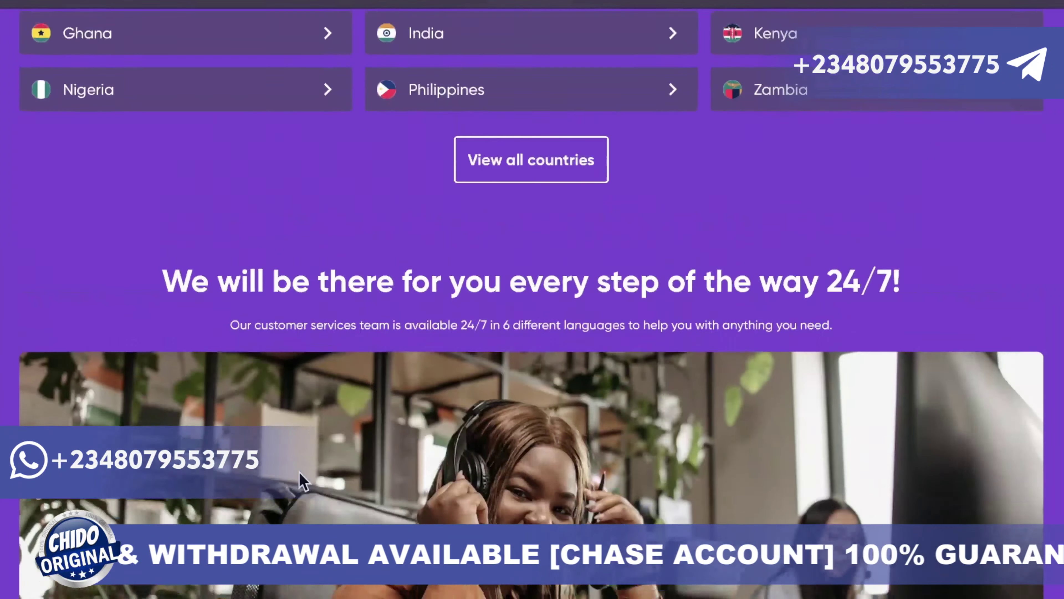
scroll(303, 482, up, 15)
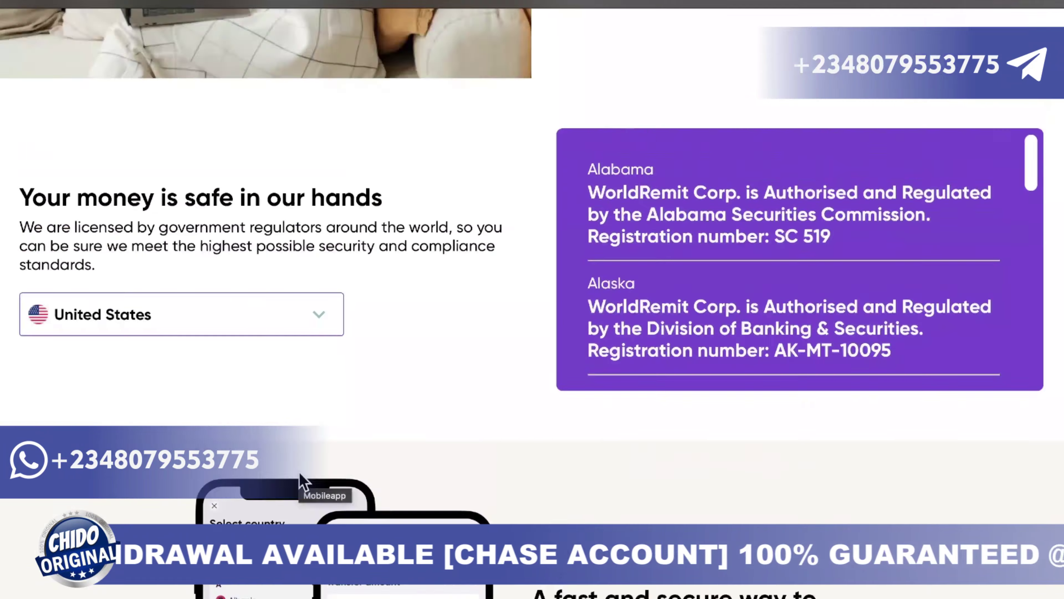